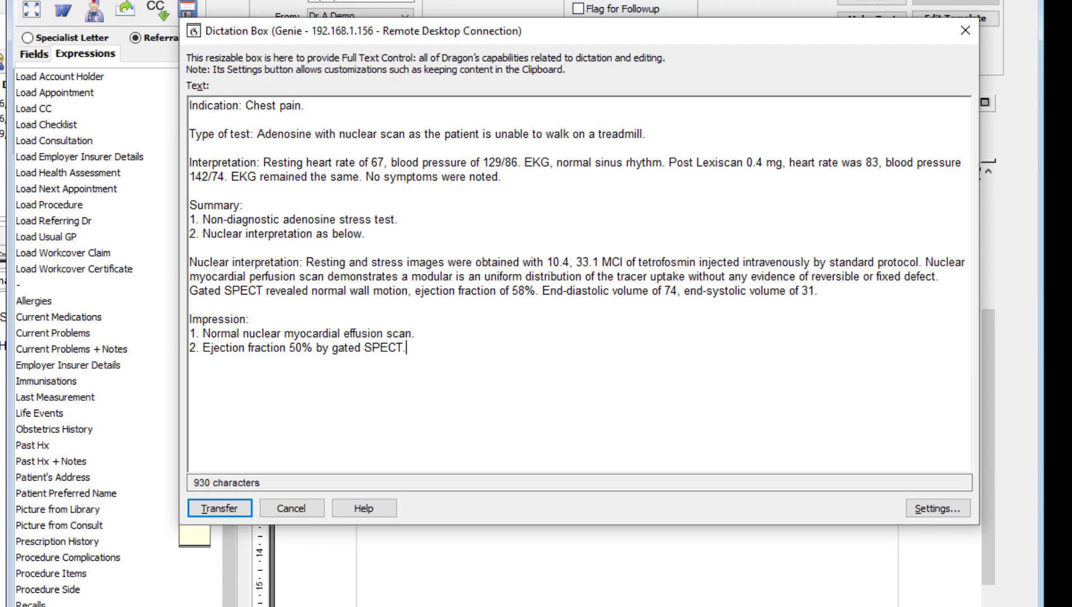
# Transfer the dictated nuclear stress test report from the Dictation Box into John Smith's Genie referral letter.
pyautogui.press('Return')
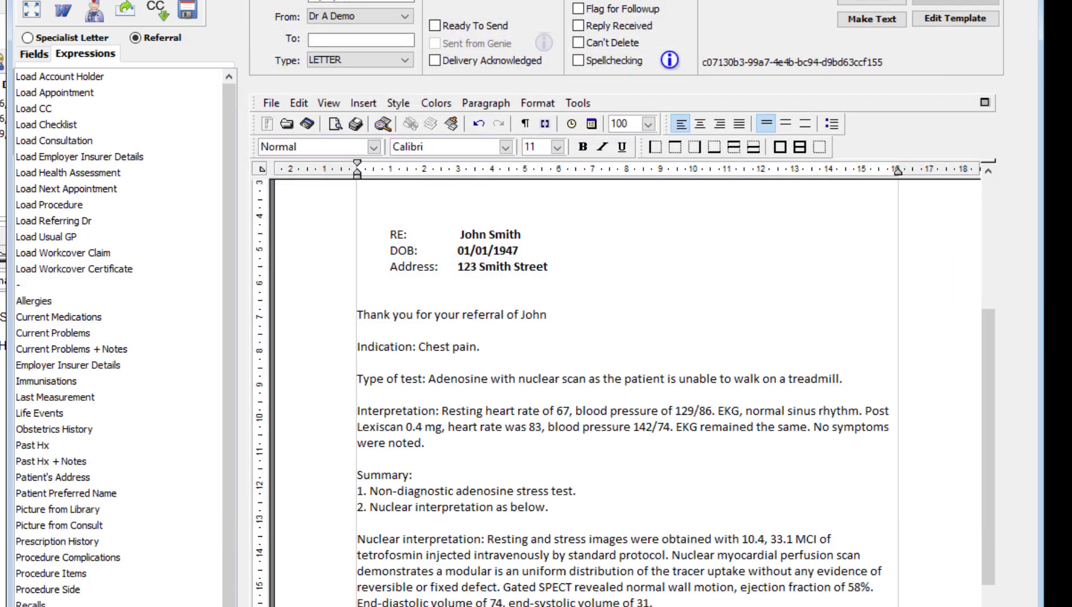